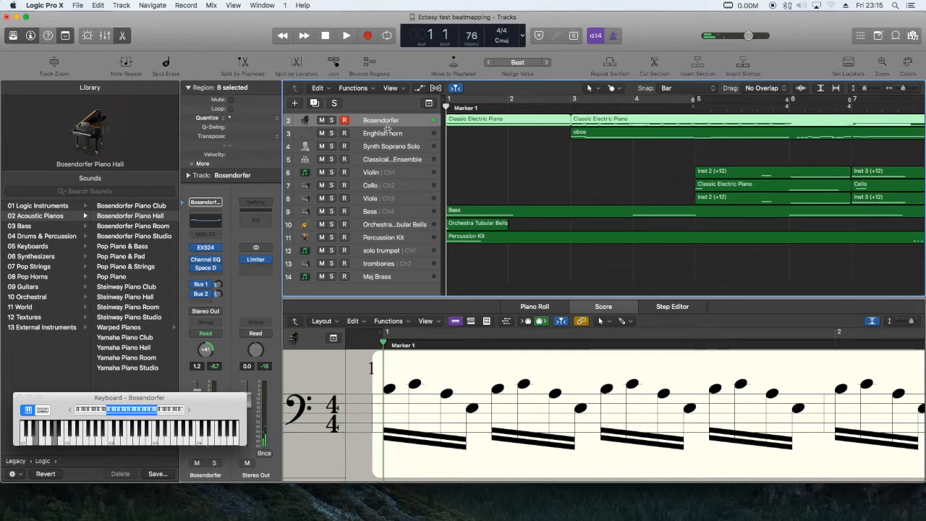
# Step: Review the score and sound of the English horn, Synth Soprano Solo and Classical Ensemble tracks in turn
pyautogui.click(388, 135)
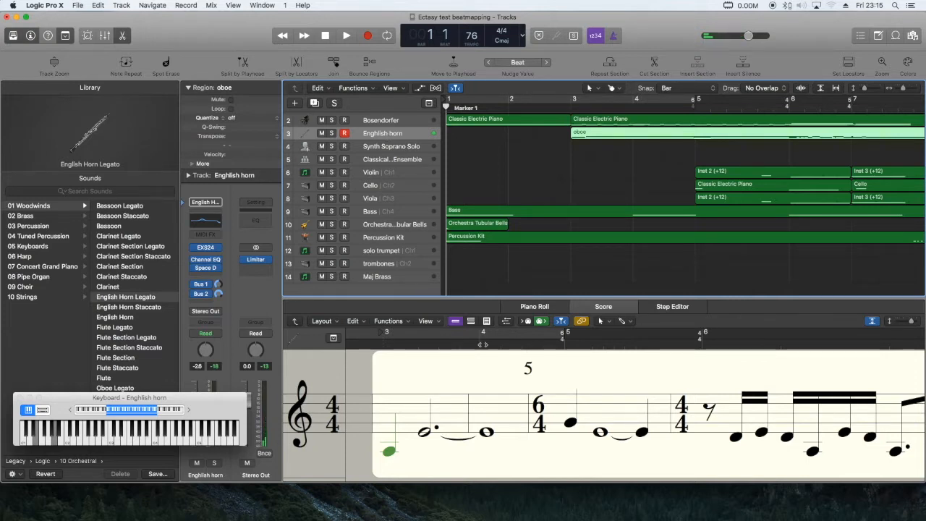
pyautogui.hscroll(1, 475, 373)
pyautogui.hscroll(10, 476, 374)
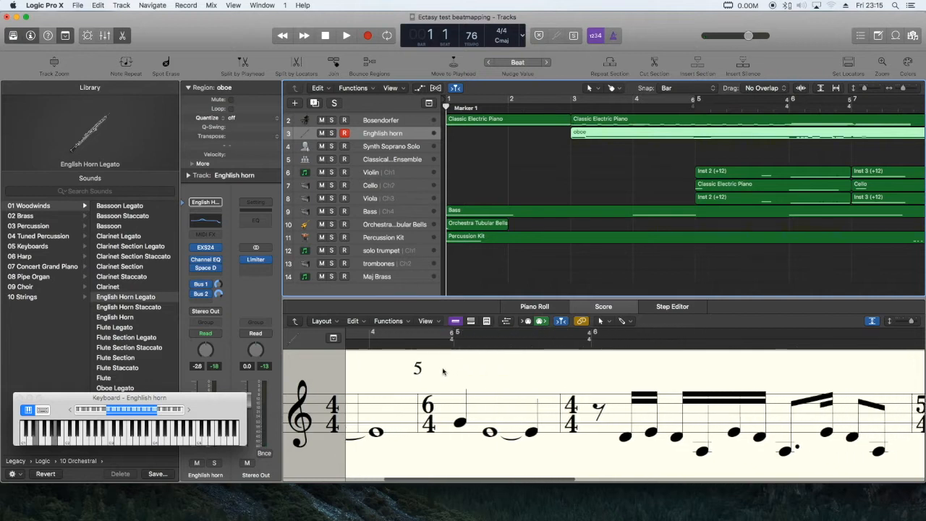
pyautogui.hscroll(-10, 438, 371)
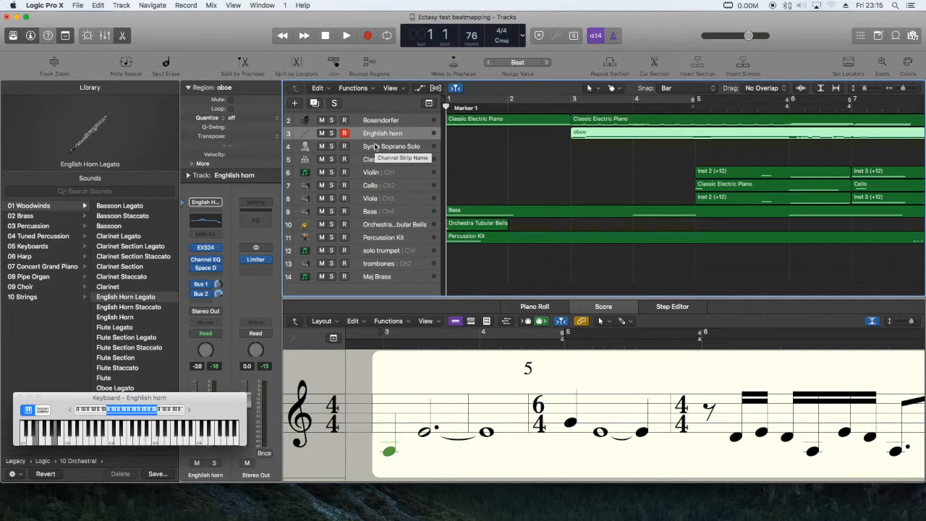
pyautogui.click(375, 147)
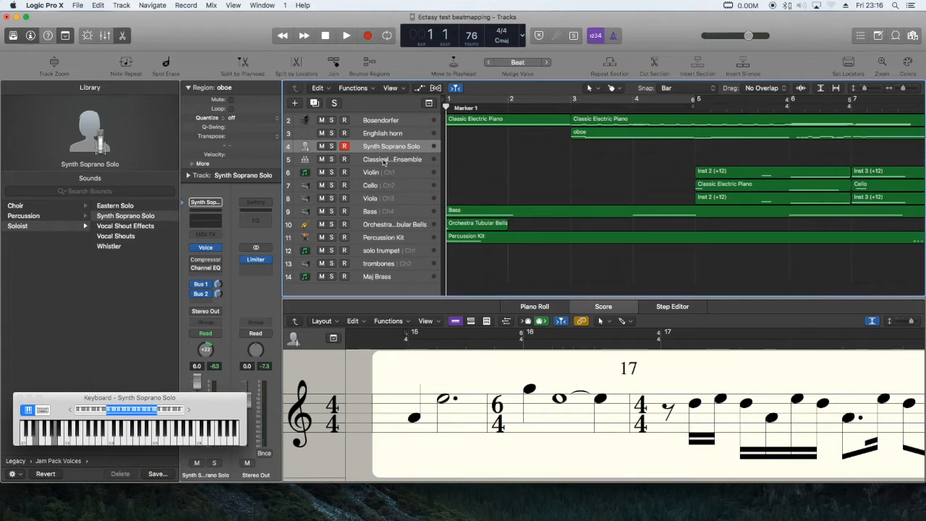
pyautogui.click(383, 161)
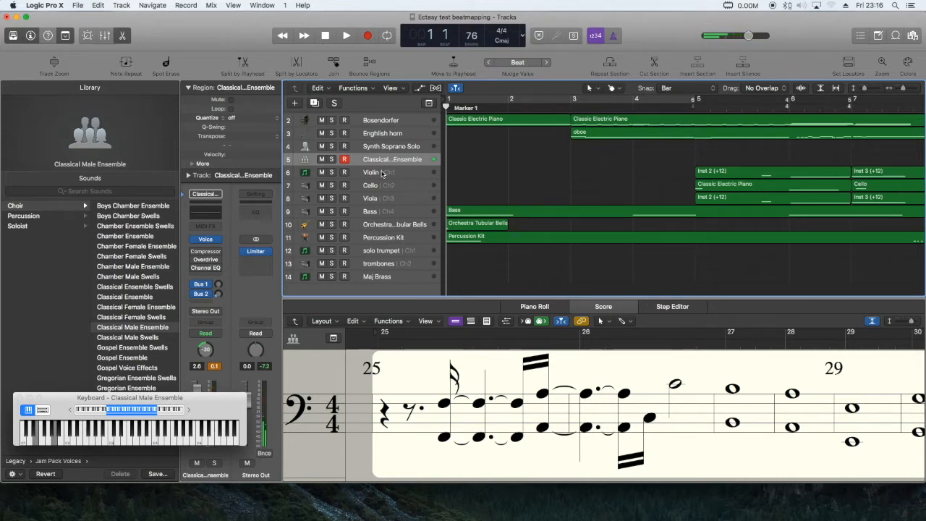
# Step: Open the Violin track's Kontakt 5 instrument, browse its sample libraries as far as Session Strings Pro, and close it
pyautogui.click(381, 174)
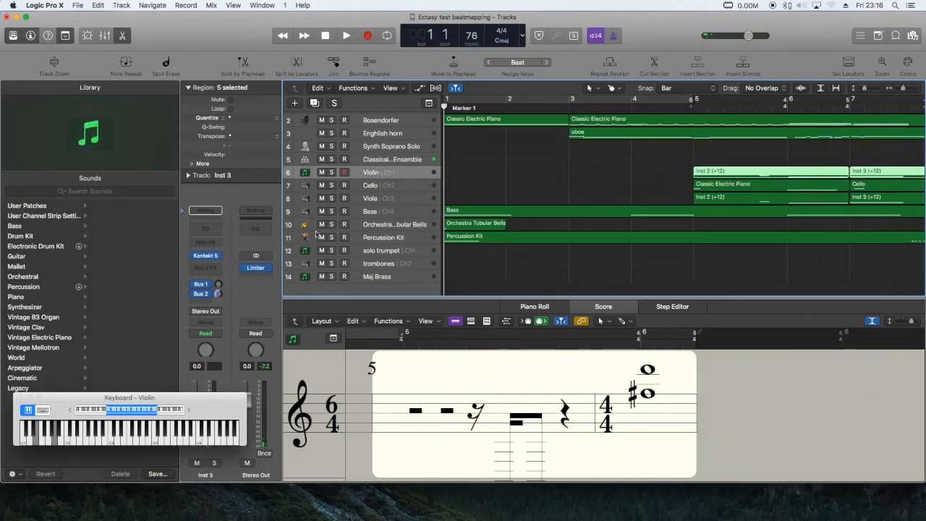
pyautogui.click(206, 256)
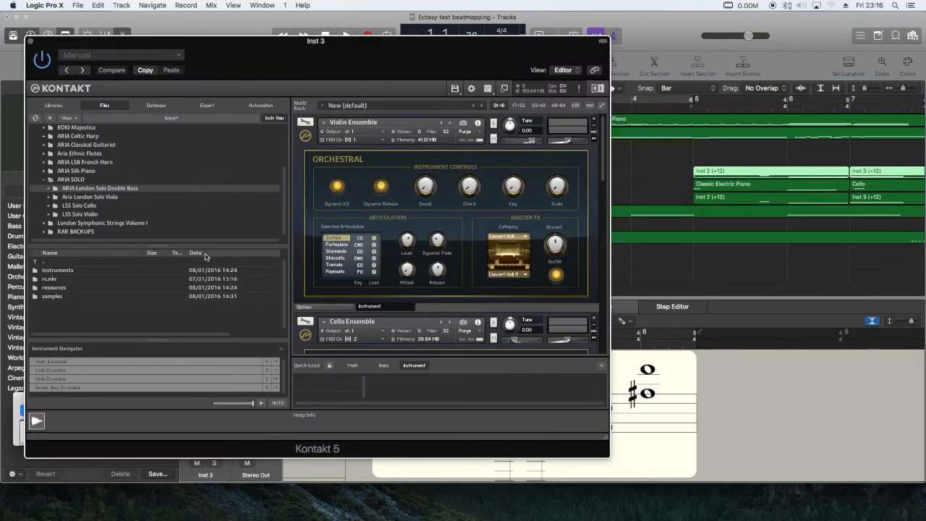
pyautogui.click(55, 107)
pyautogui.scroll(-5, 177, 239)
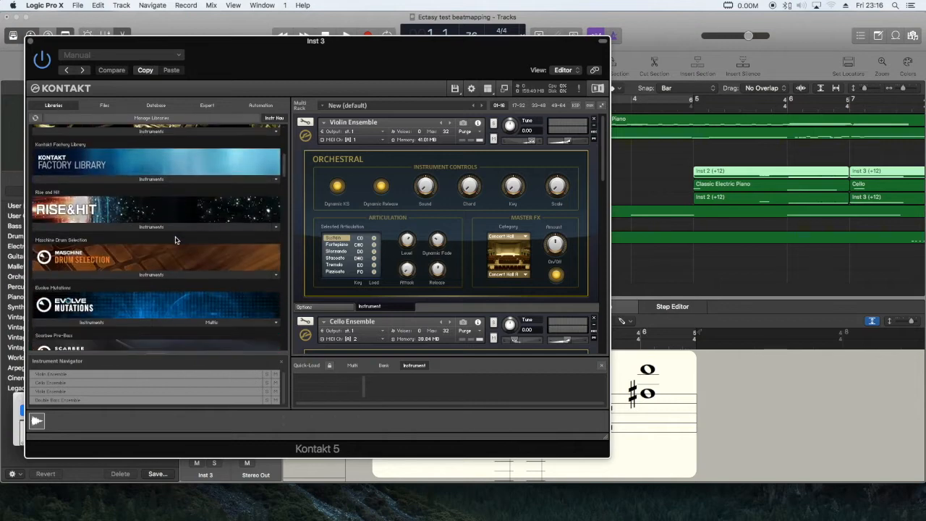
pyautogui.scroll(-6, 175, 239)
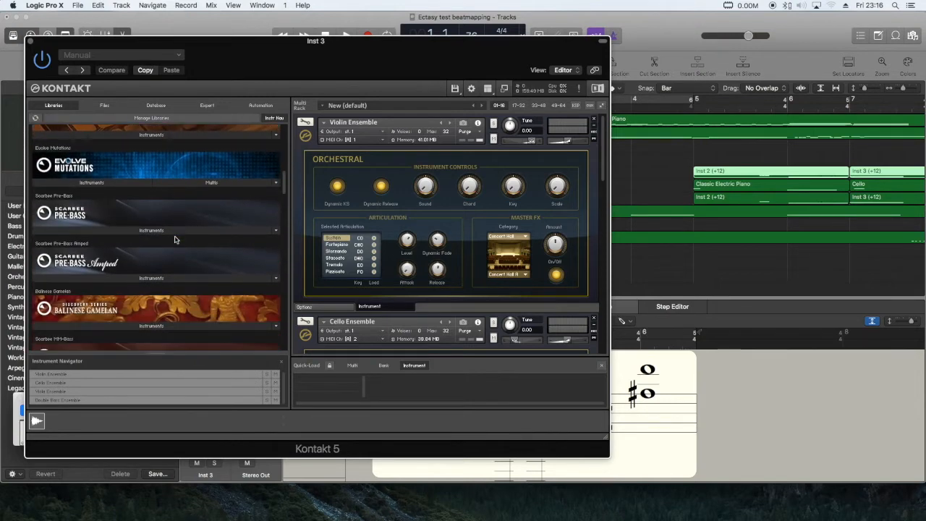
pyautogui.scroll(10, 174, 239)
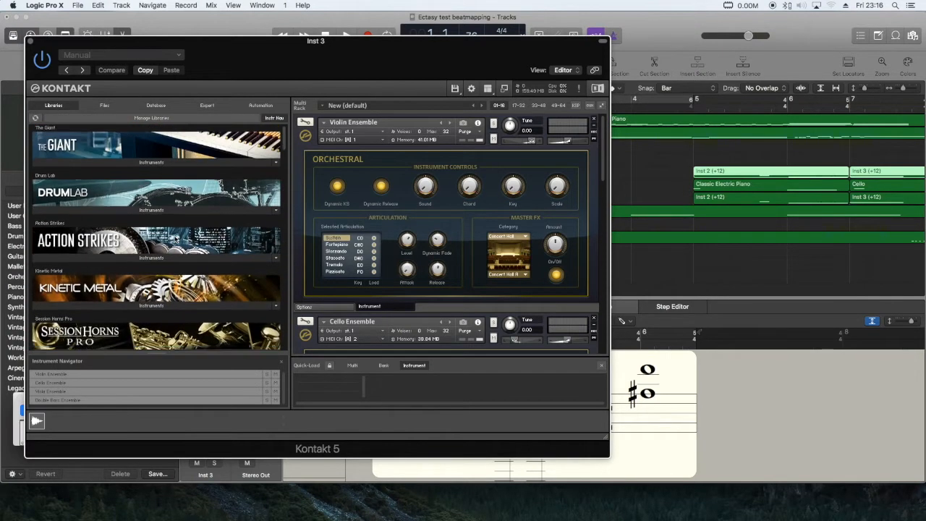
pyautogui.scroll(-6, 175, 239)
pyautogui.scroll(-8, 174, 239)
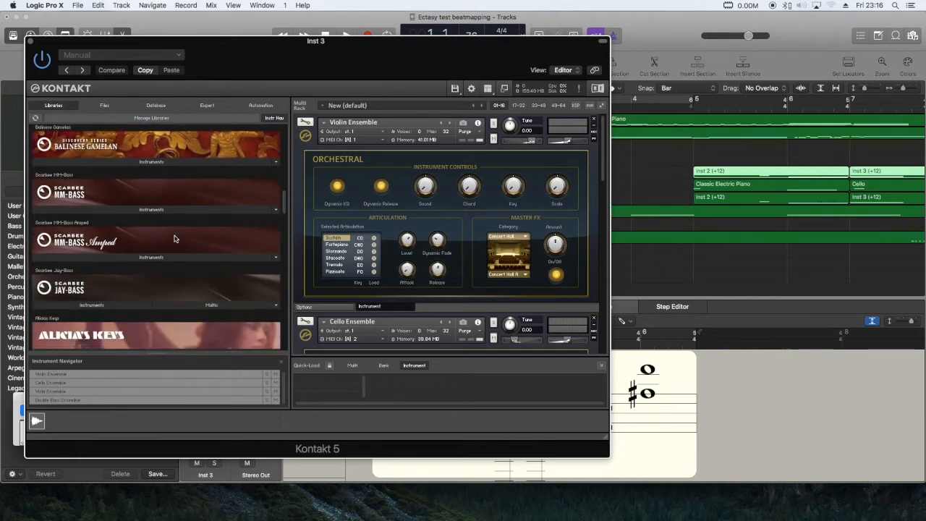
pyautogui.scroll(-8, 174, 239)
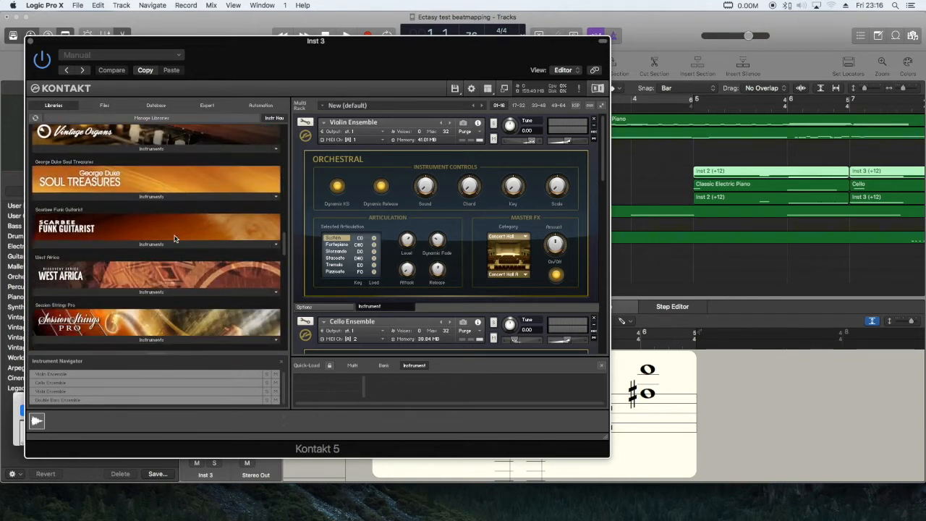
pyautogui.scroll(-3, 174, 239)
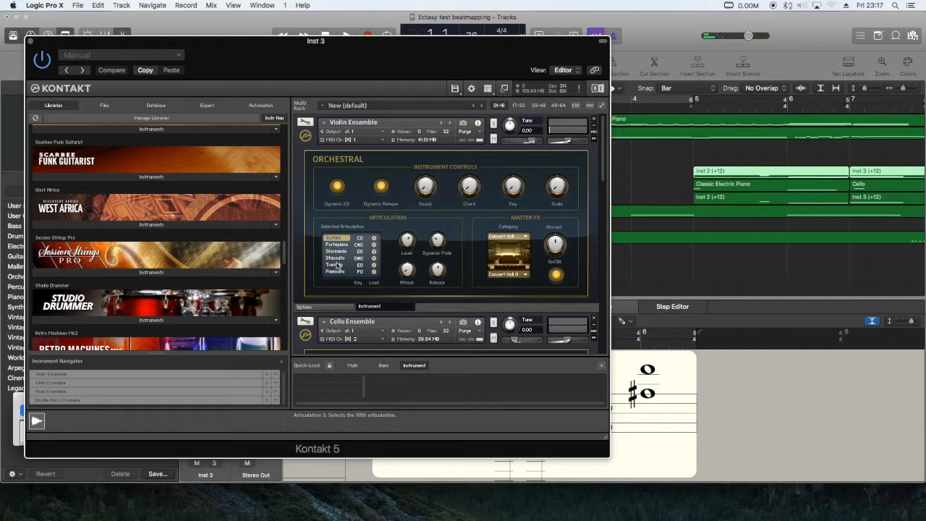
pyautogui.click(29, 43)
# Step: Review the Cello, Viola, Bass, Orchestra Tubular Bells and Percussion Kit tracks one after another in the score
pyautogui.click(374, 187)
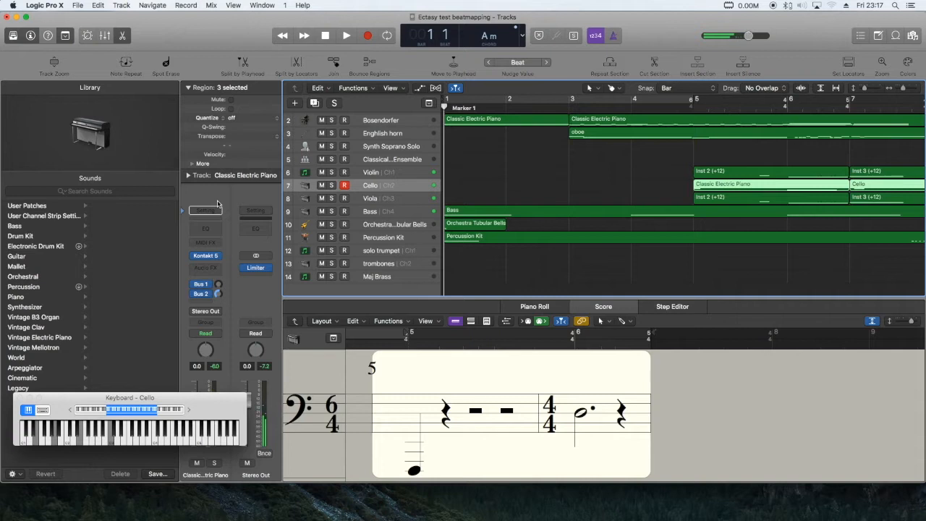
pyautogui.click(370, 198)
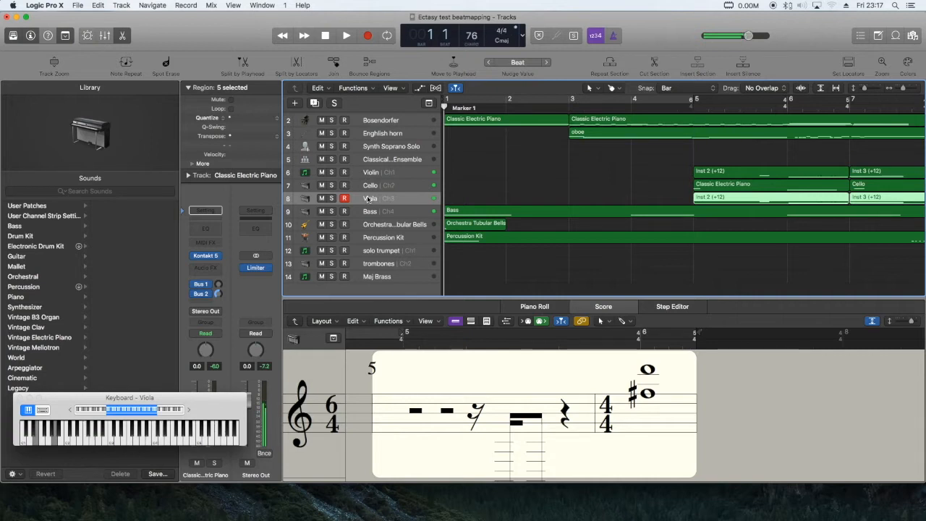
pyautogui.click(378, 213)
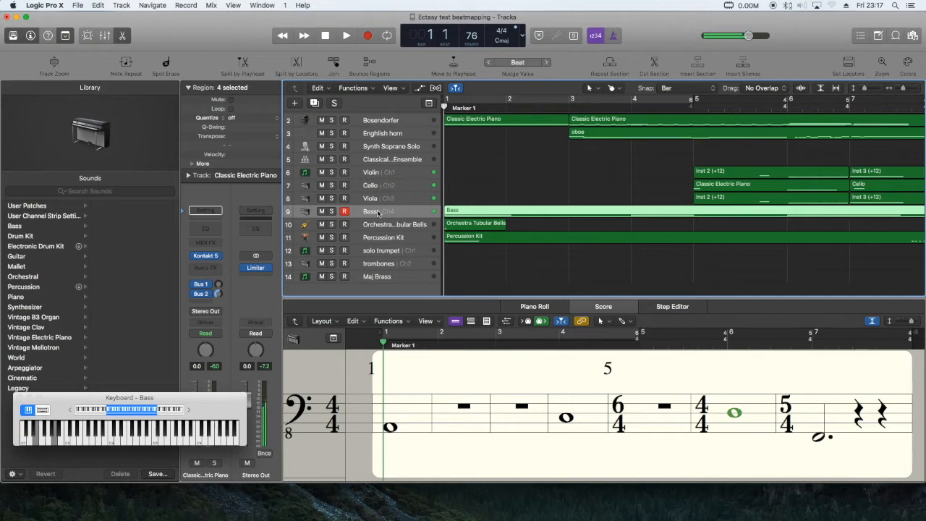
pyautogui.click(377, 224)
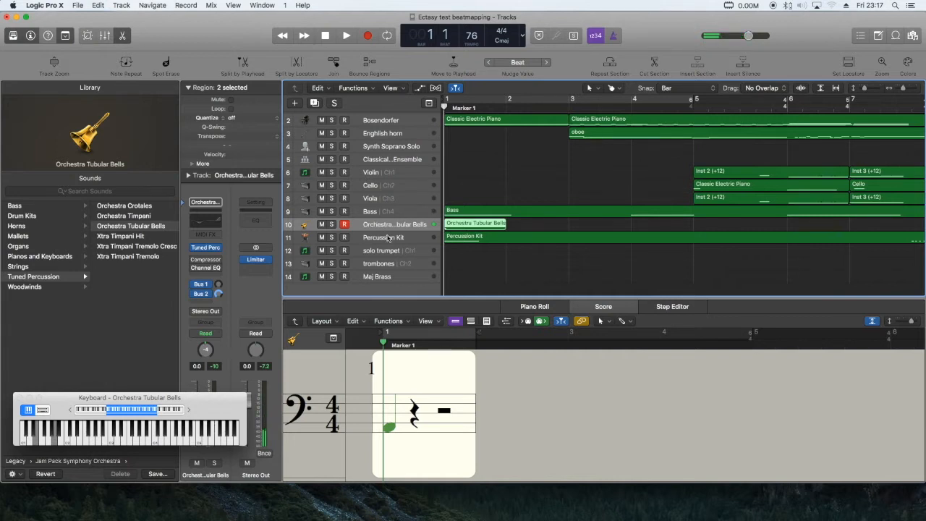
pyautogui.click(386, 238)
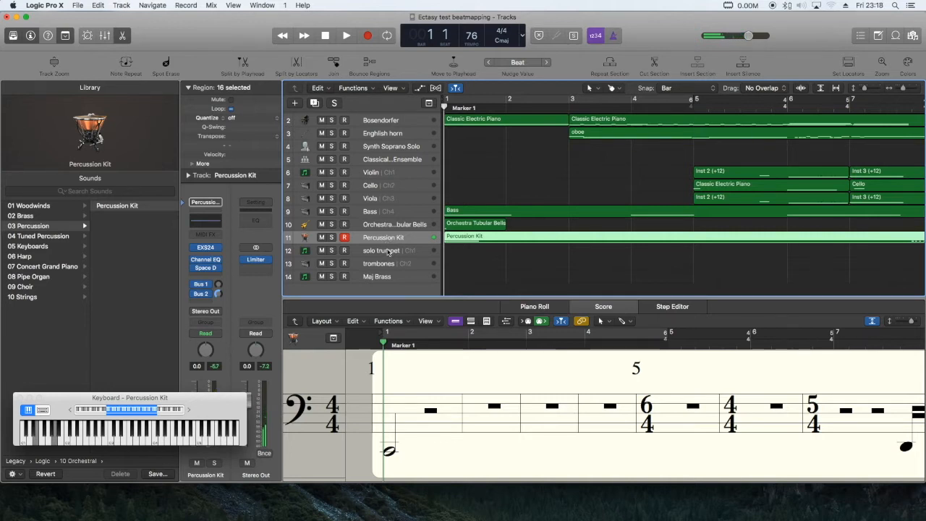
# Step: Inspect the Kontakt 5 instrument loaded on the solo trumpet track and close its window
pyautogui.click(385, 250)
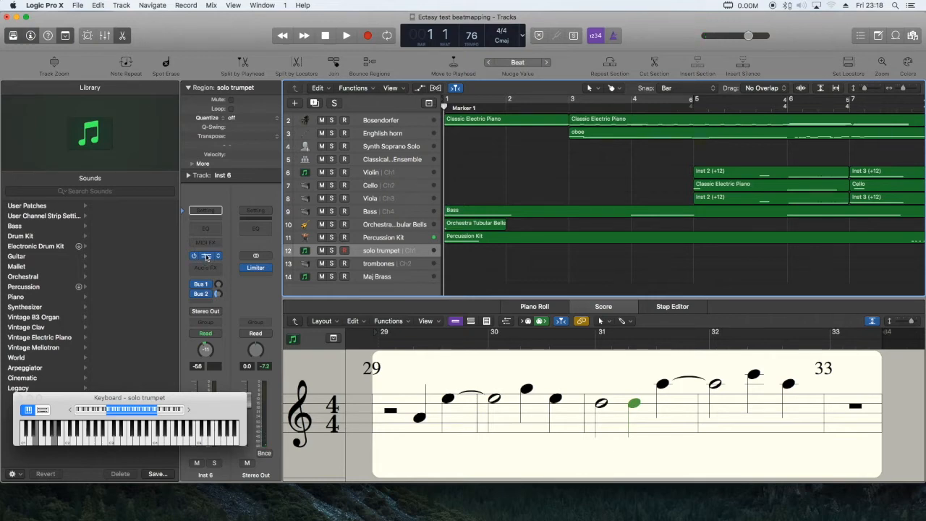
pyautogui.click(206, 257)
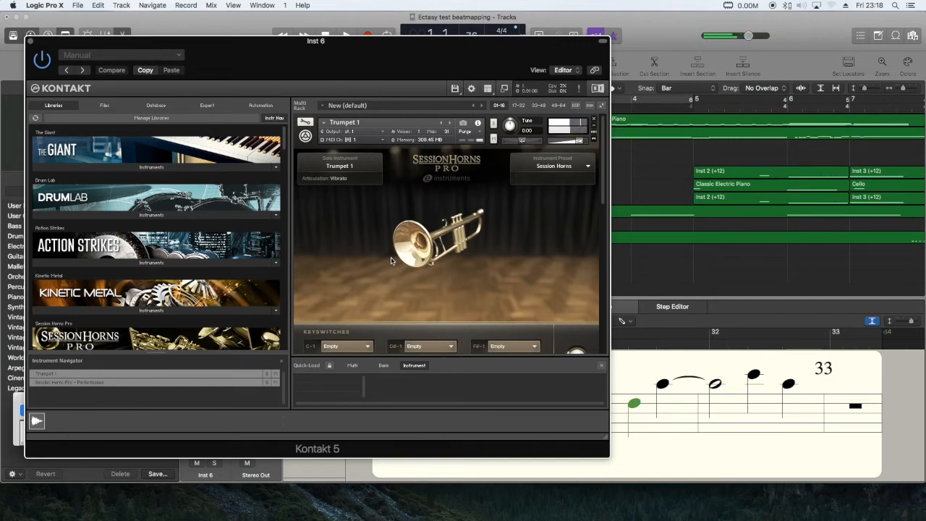
pyautogui.click(31, 41)
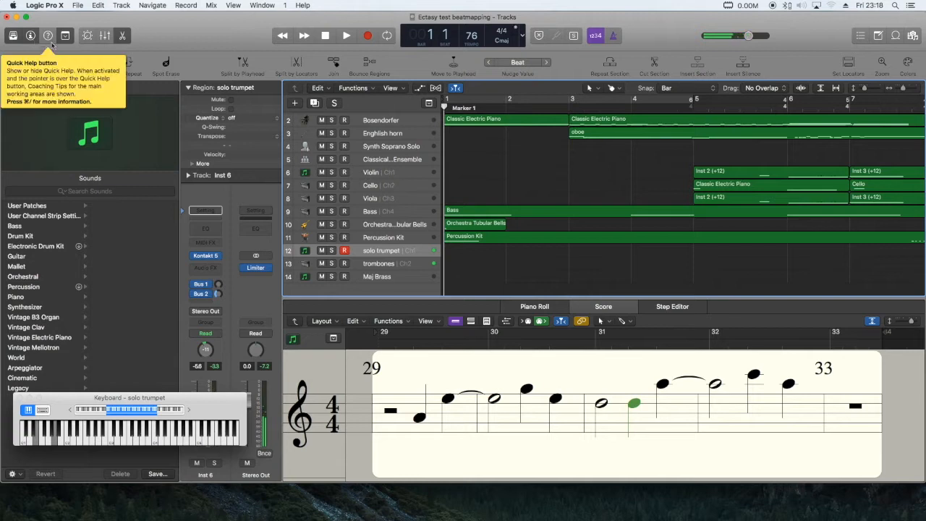
# Step: Inspect the Session Horns Pro instrument in Kontakt 5 for the trombones track and close its window
pyautogui.click(383, 265)
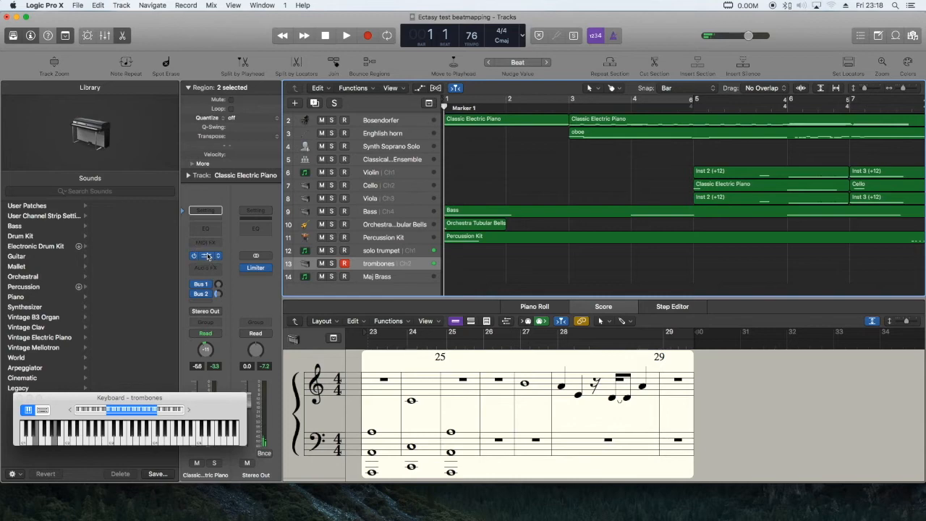
pyautogui.click(207, 256)
pyautogui.scroll(-10, 429, 258)
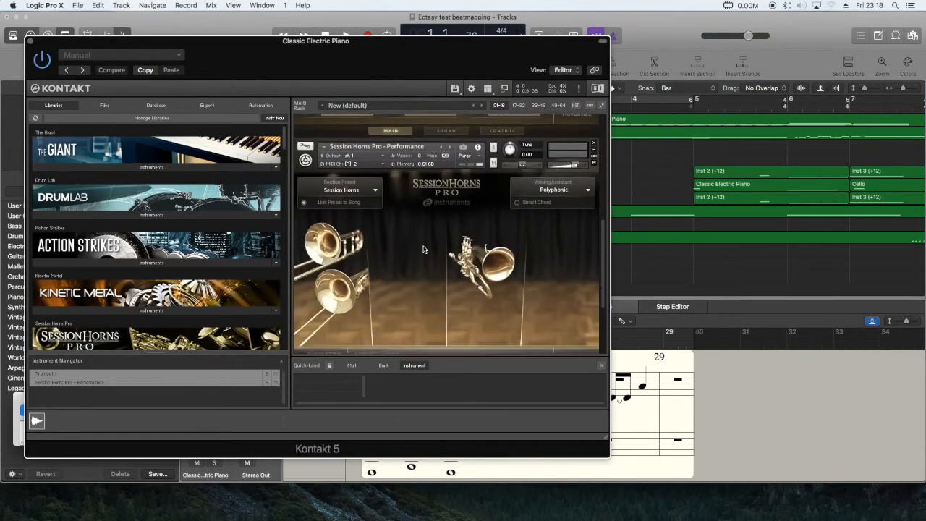
pyautogui.scroll(3, 424, 250)
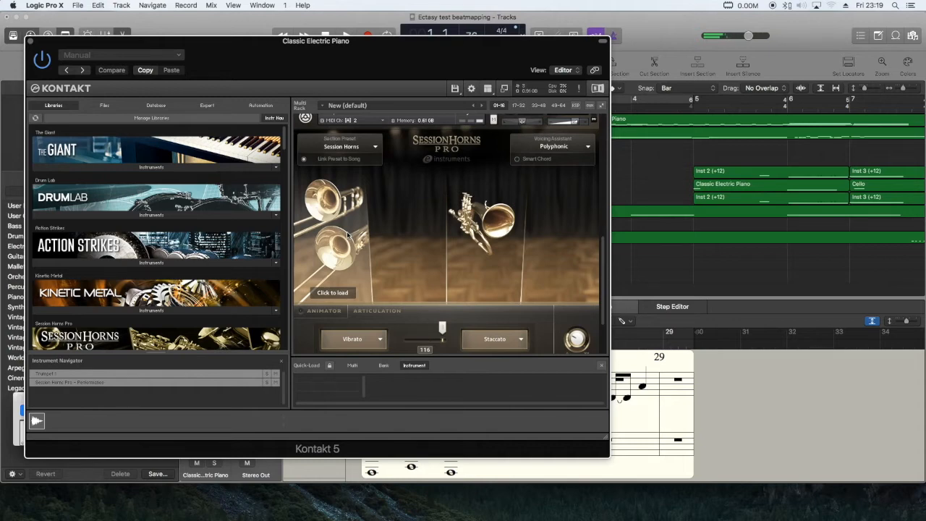
pyautogui.click(31, 43)
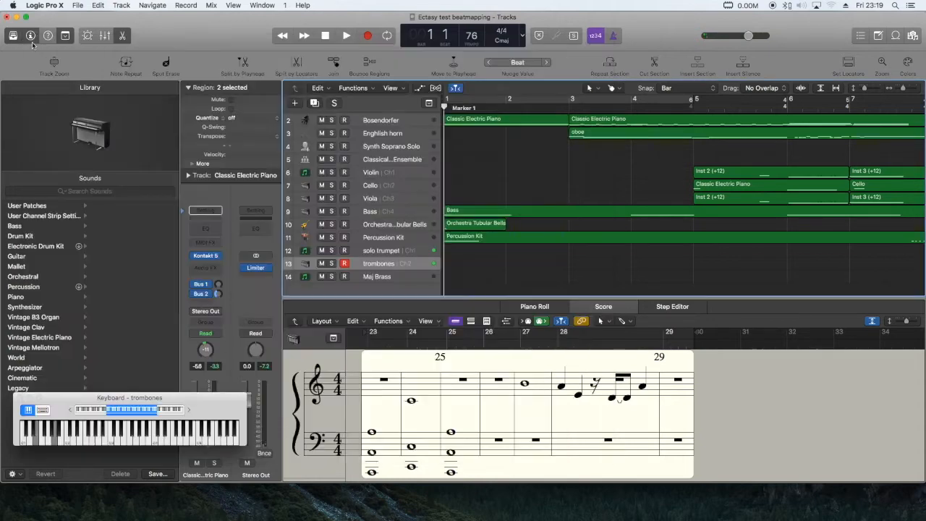
# Step: View the articulations of the 8DIO Majestica Brass instrument on the Maj Brass track and close its window
pyautogui.click(372, 275)
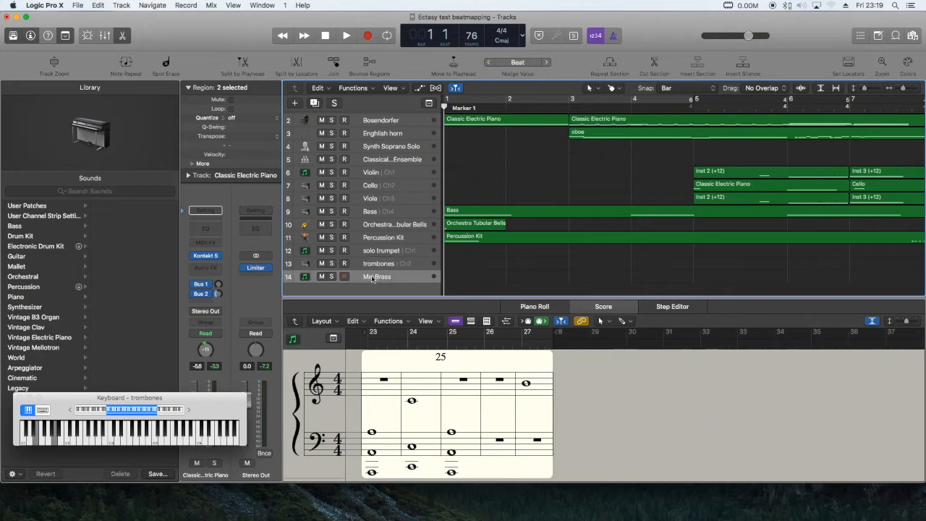
pyautogui.click(206, 257)
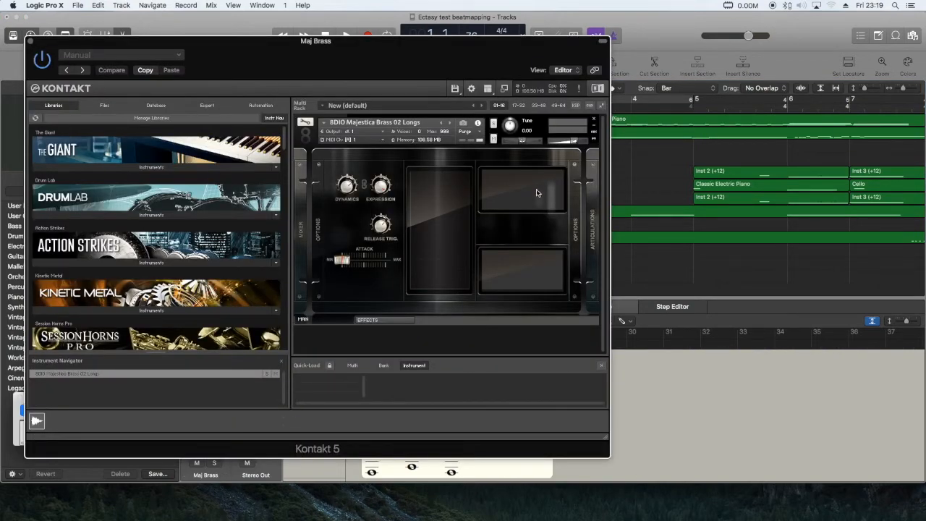
pyautogui.click(590, 220)
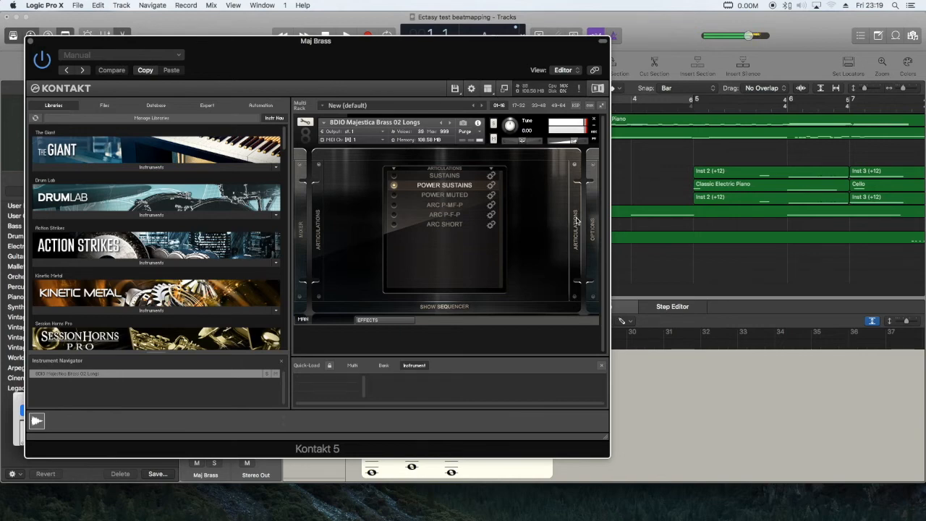
pyautogui.click(30, 42)
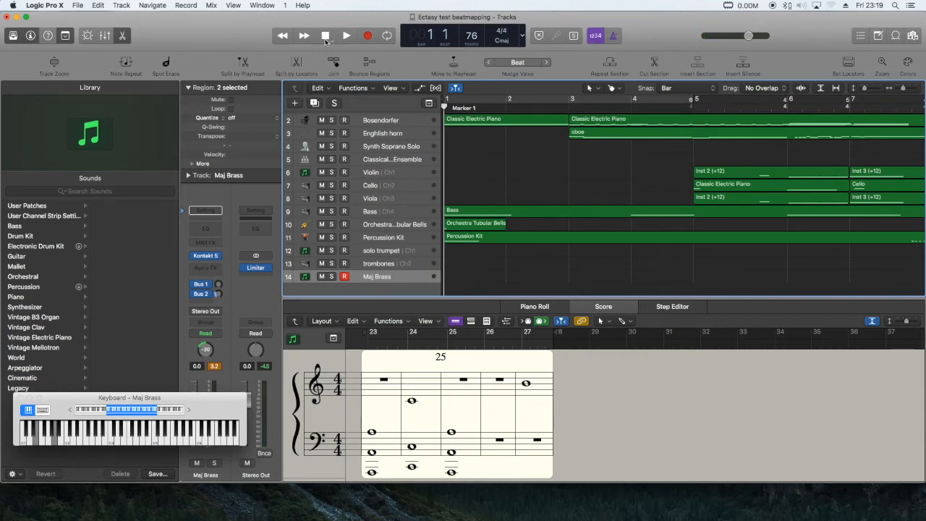
# Step: Play the project from bar 1, showing the piano, English horn, soprano and Maj Brass regions in the score during playback
pyautogui.click(347, 36)
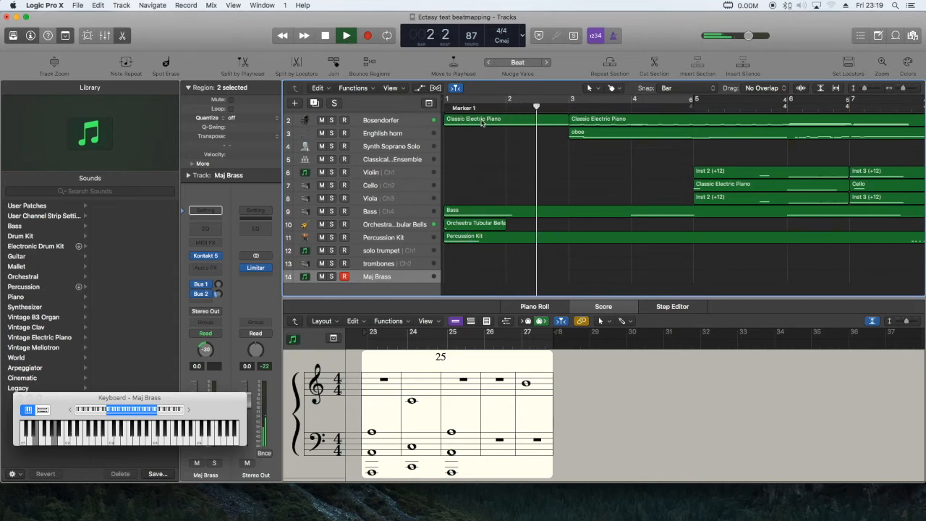
pyautogui.click(586, 118)
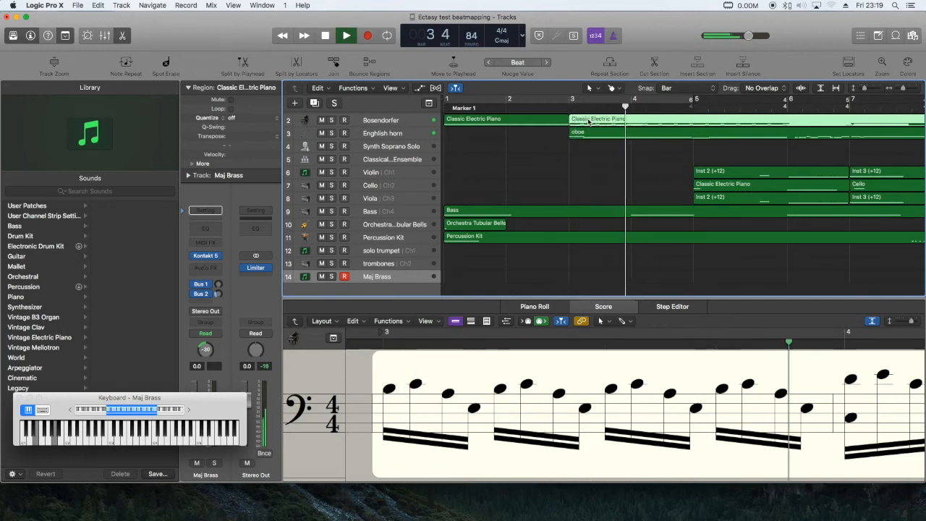
pyautogui.click(615, 133)
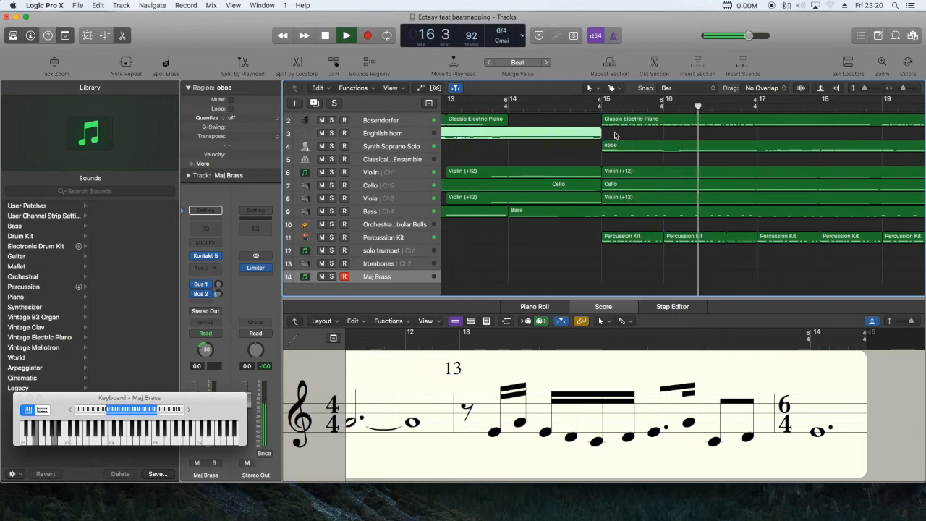
pyautogui.click(637, 148)
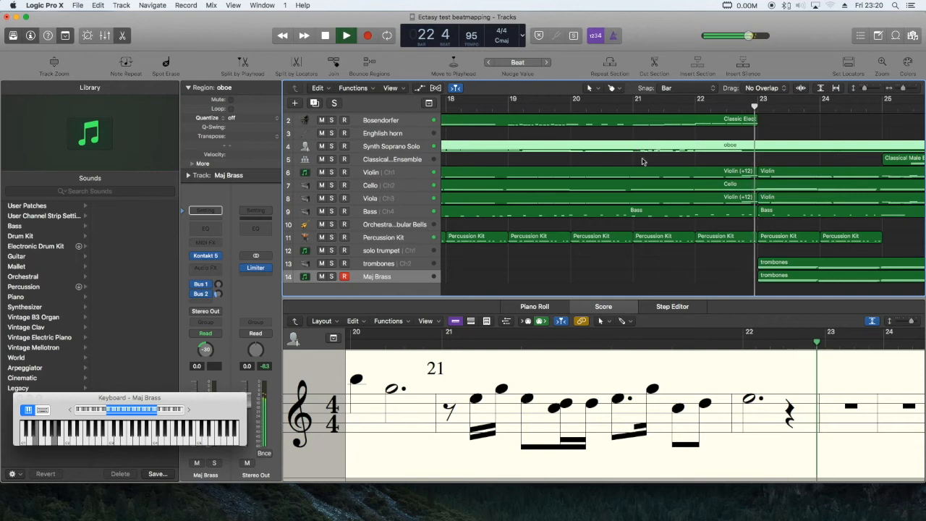
pyautogui.click(793, 276)
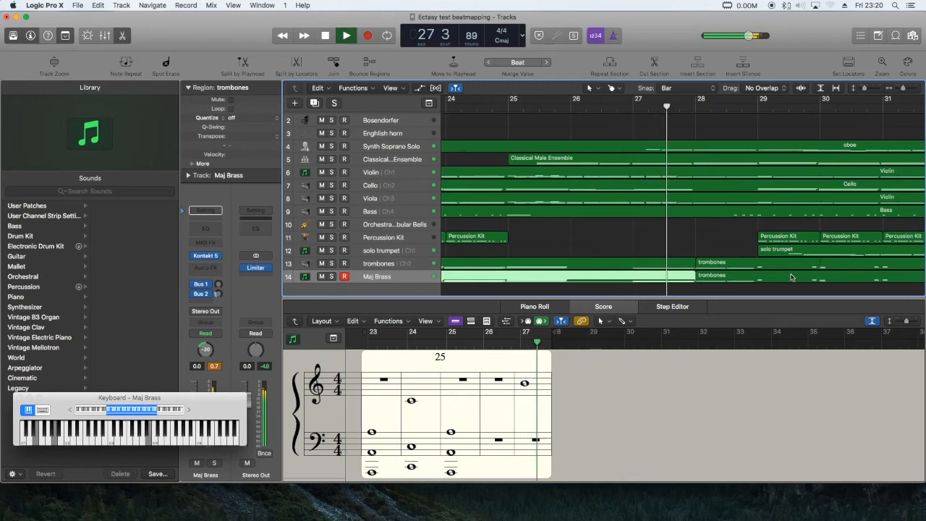
pyautogui.click(754, 277)
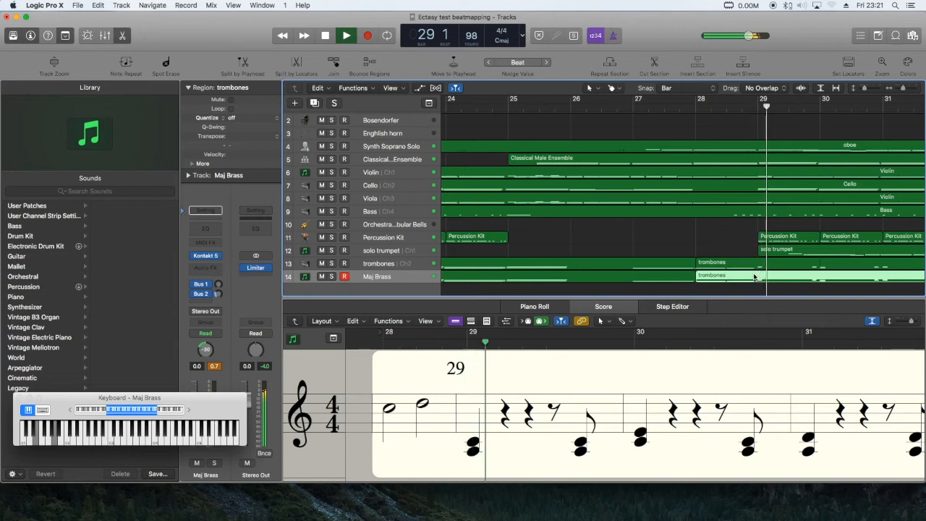
# Step: Show the solo trumpet region in the score during playback, then stop playback in bar 33
pyautogui.click(777, 252)
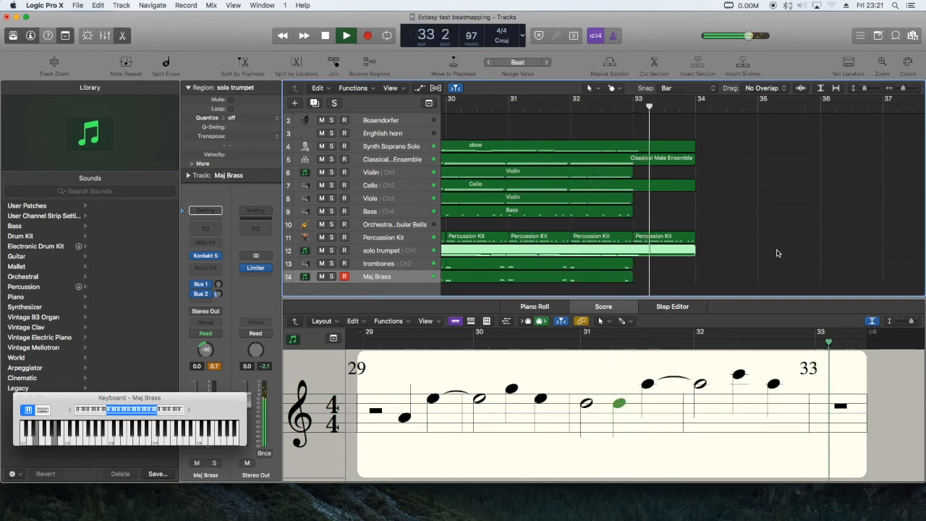
pyautogui.press('space')
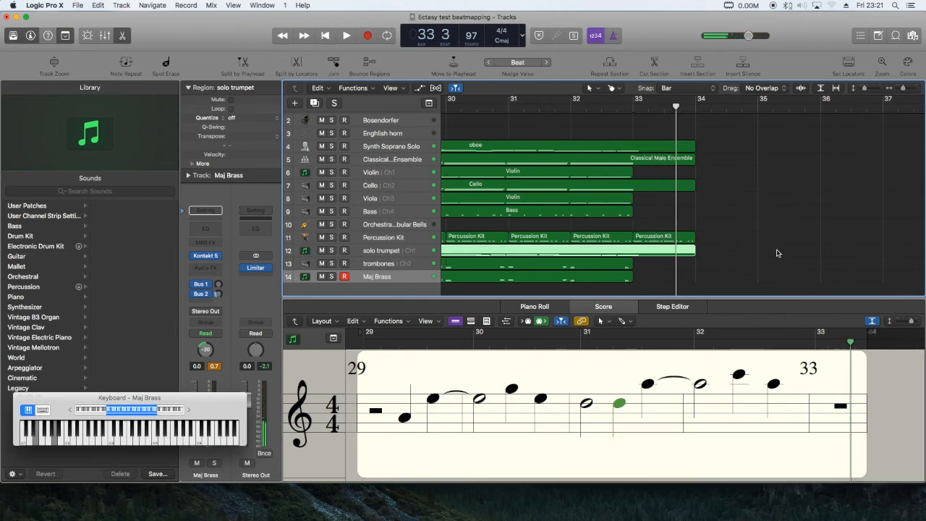
# Step: Unmute the original Ecstasy of Gold audio on track 1 and start playback from bar 1
pyautogui.scroll(1, 497, 136)
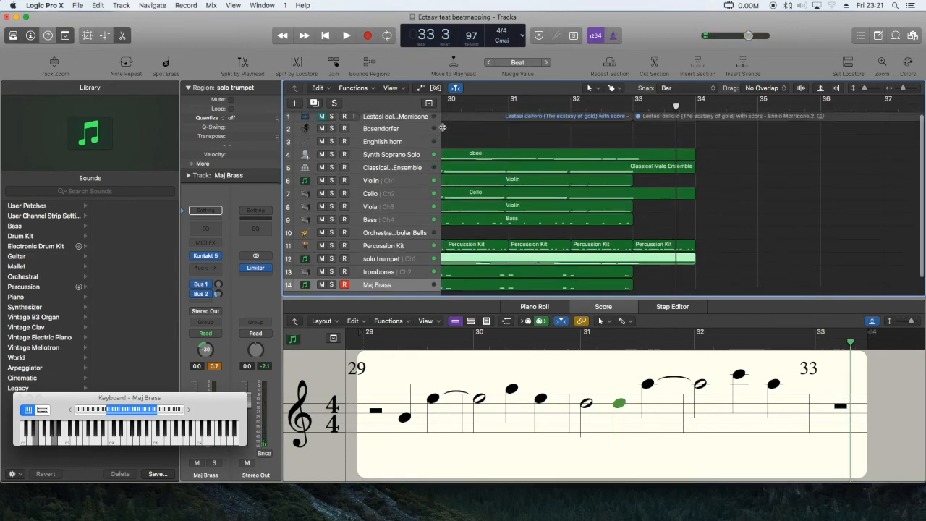
pyautogui.click(324, 121)
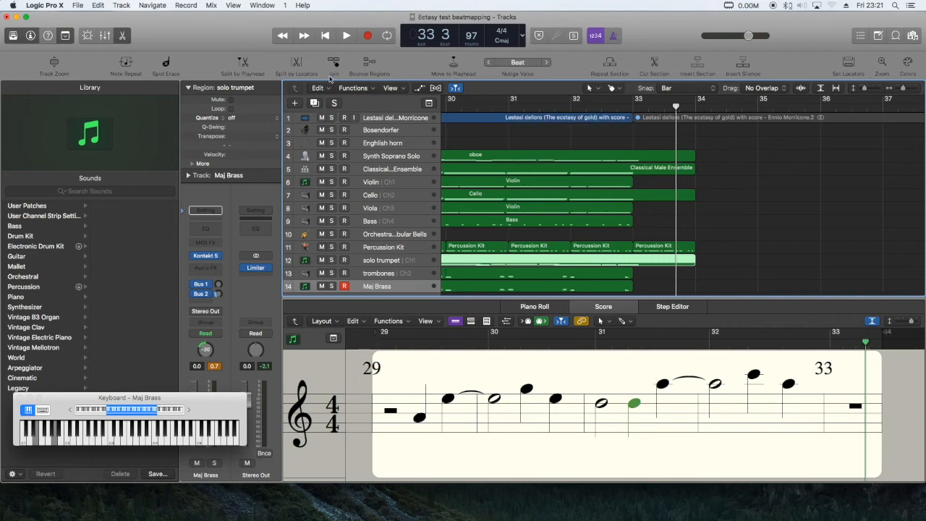
pyautogui.click(325, 36)
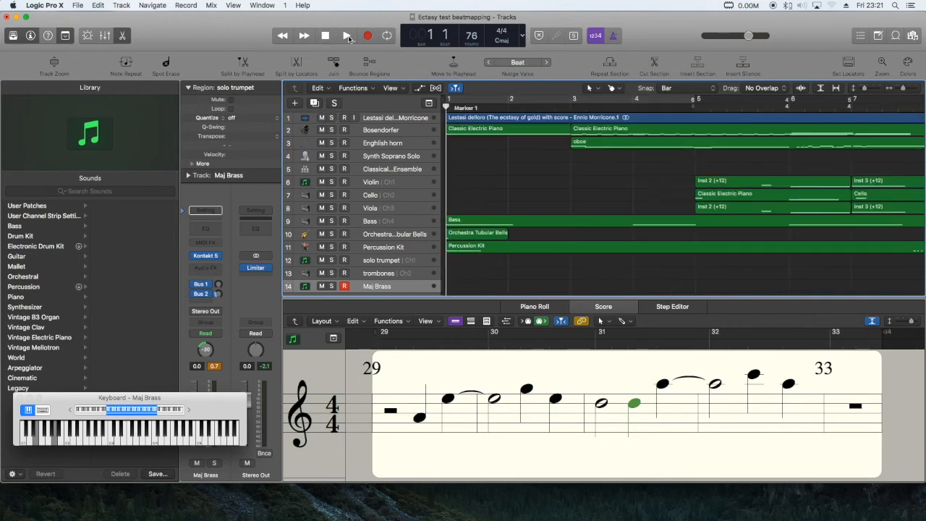
# Step: Follow playback in the score through the English horn, Bosendorfer piano, cello, viola and bass regions up to bar 13
pyautogui.scroll(-1, 362, 138)
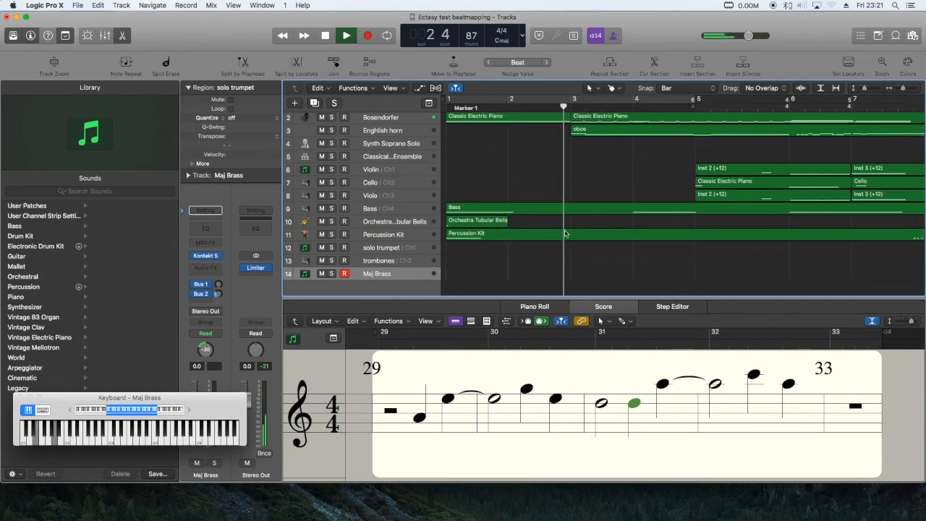
pyautogui.click(595, 130)
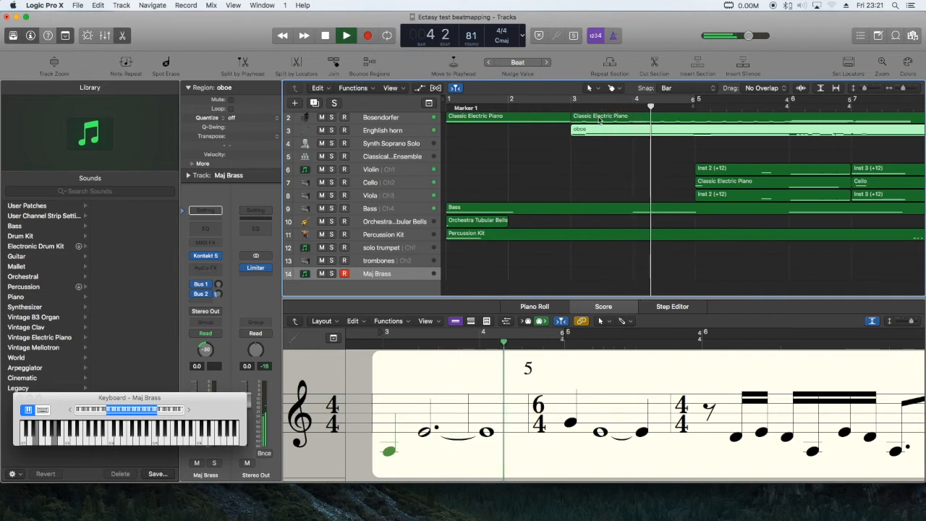
pyautogui.click(599, 119)
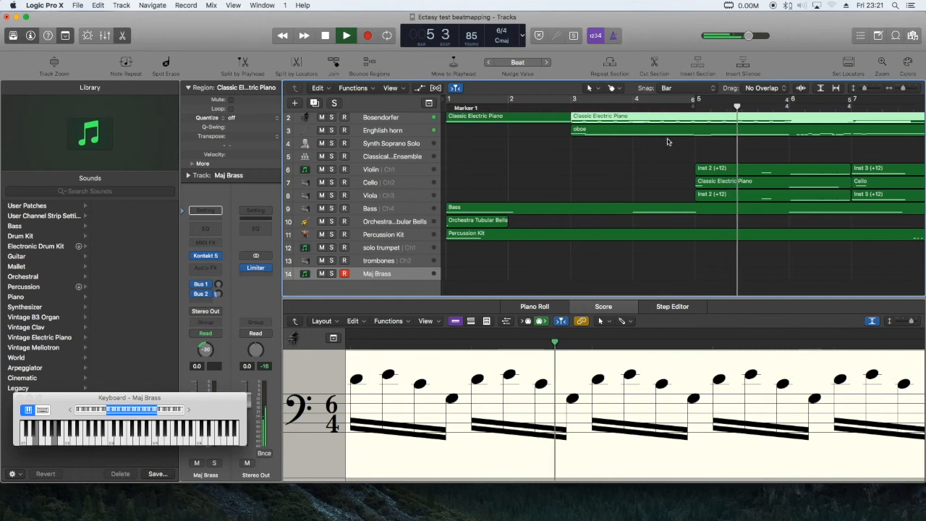
pyautogui.click(805, 183)
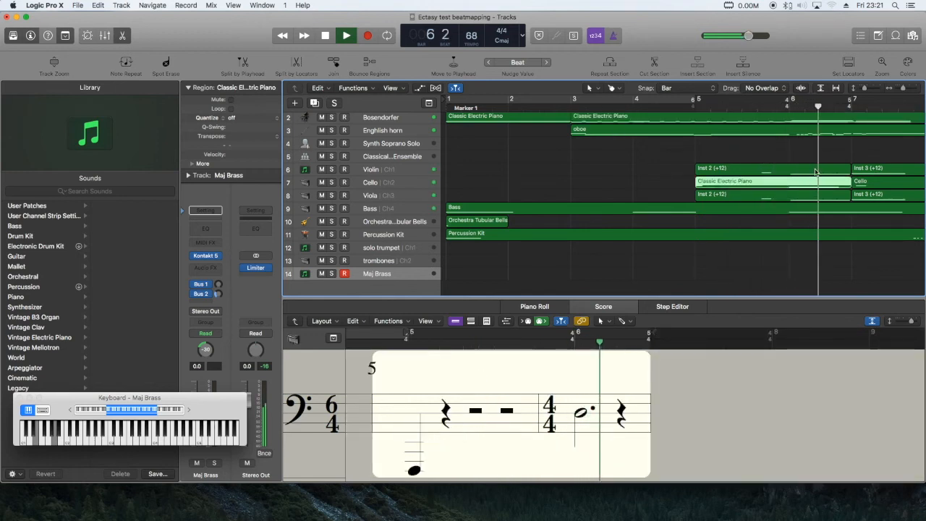
pyautogui.click(875, 194)
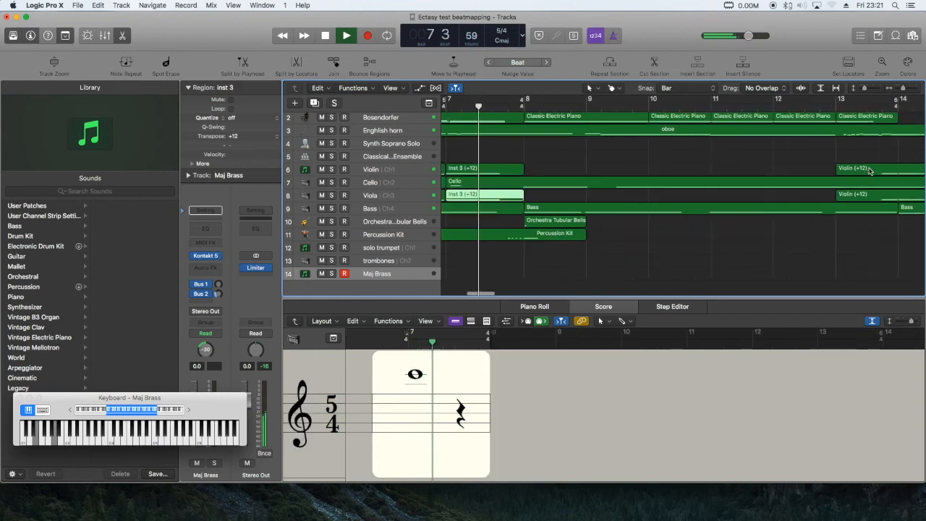
pyautogui.click(543, 210)
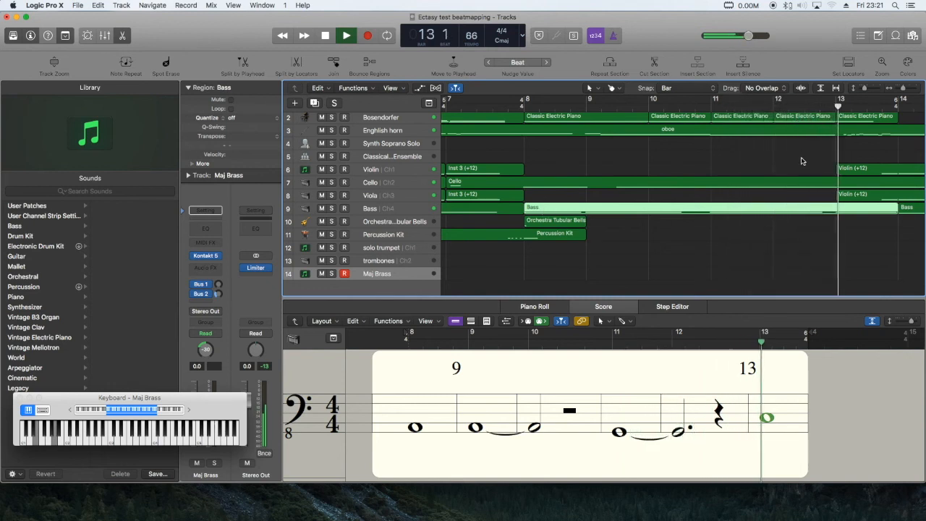
# Step: Follow playback from bar 13 in the score through the violin, soprano and solo trumpet regions, then stop in bar 33
pyautogui.click(862, 175)
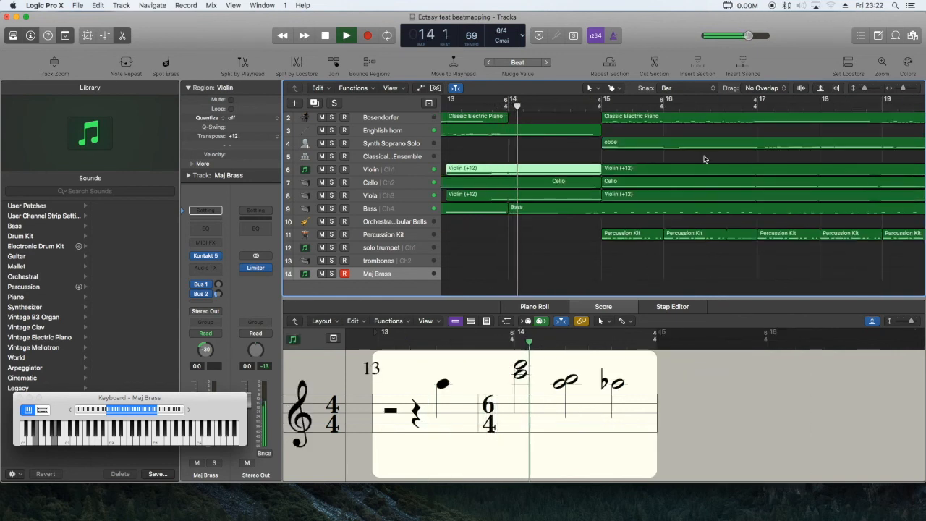
pyautogui.click(634, 144)
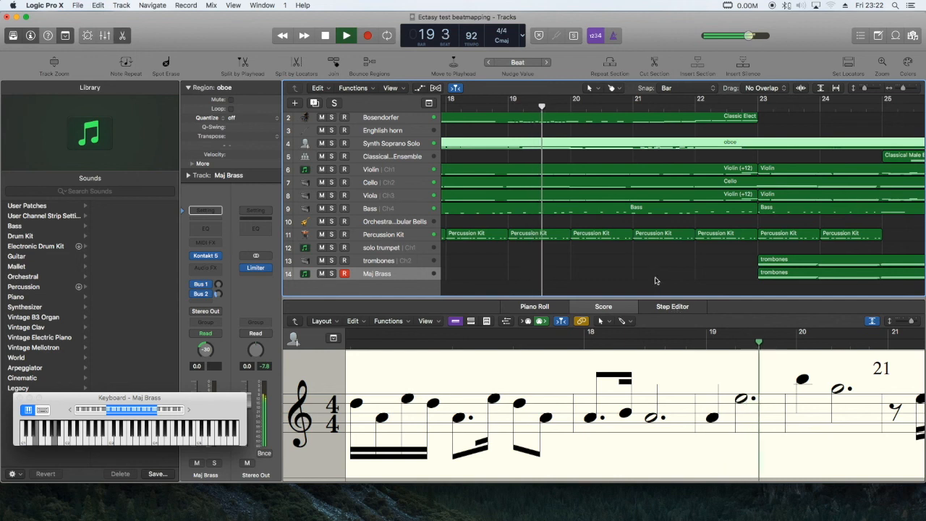
pyautogui.click(669, 172)
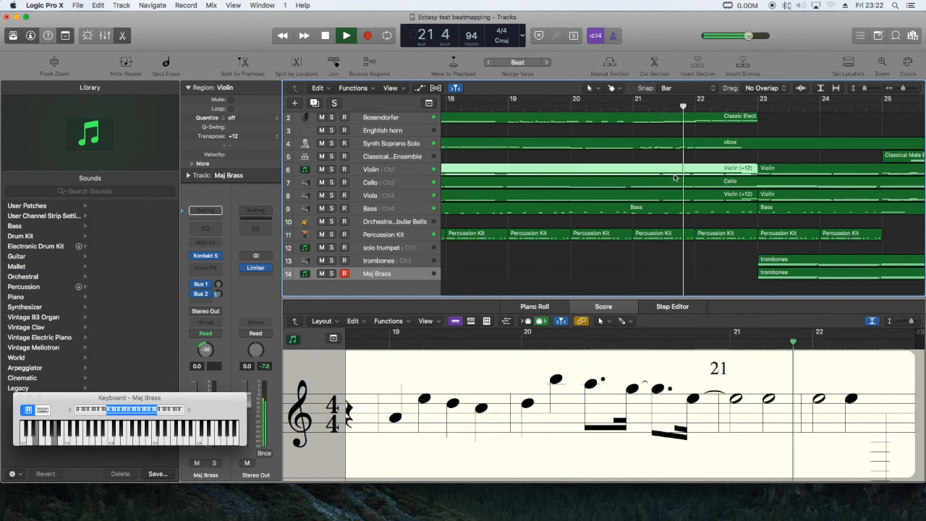
pyautogui.click(768, 173)
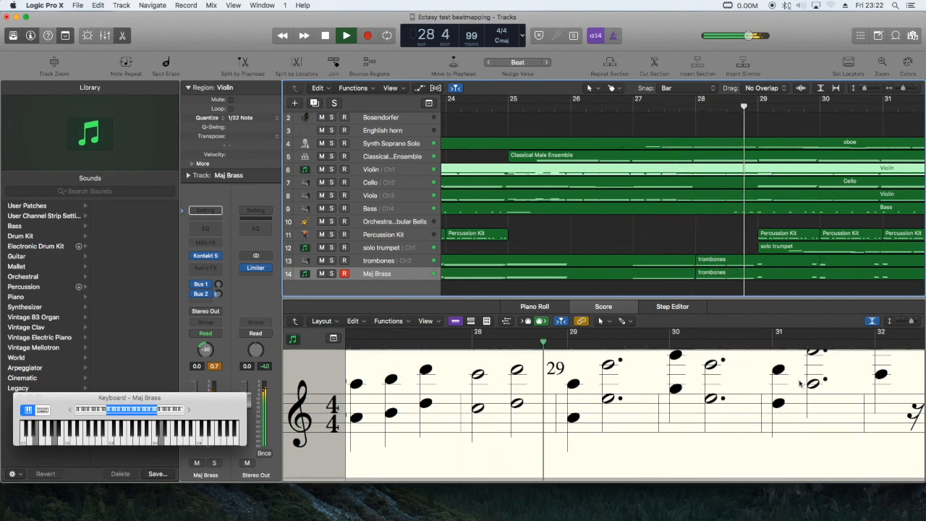
pyautogui.click(799, 247)
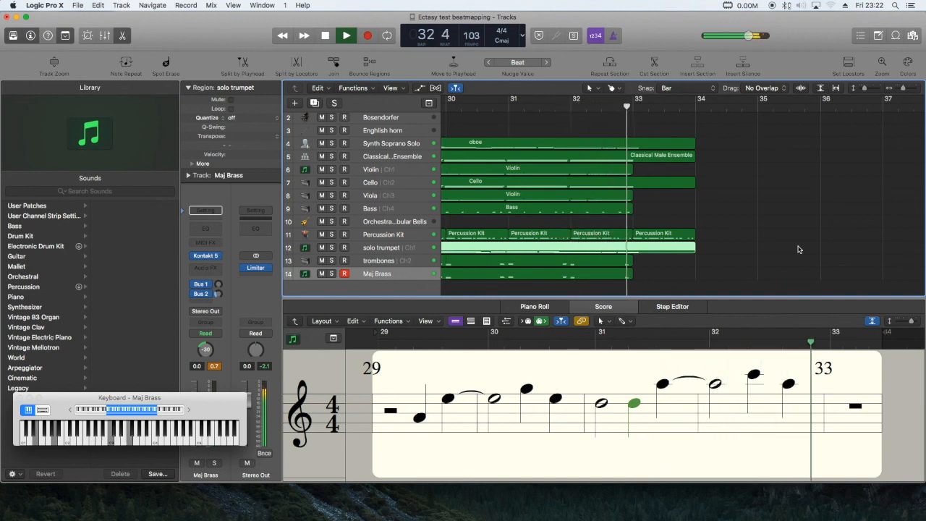
pyautogui.press('space')
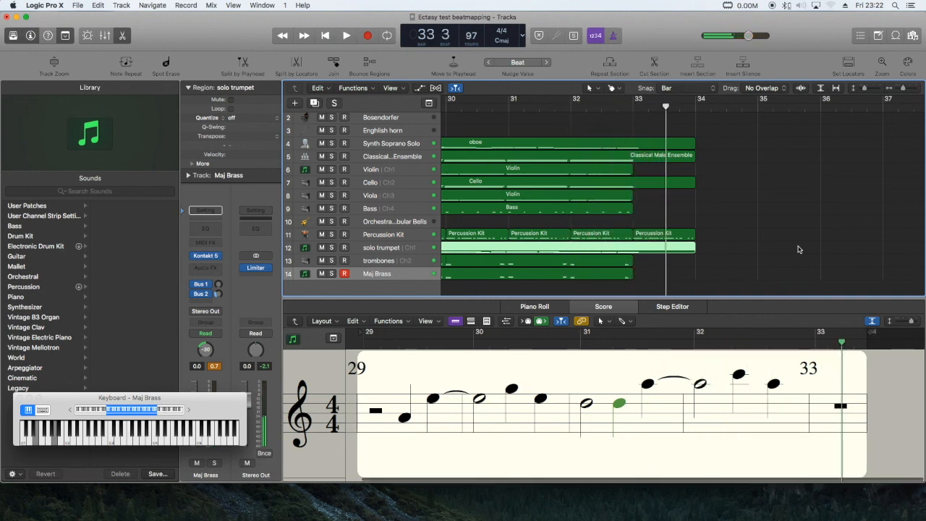